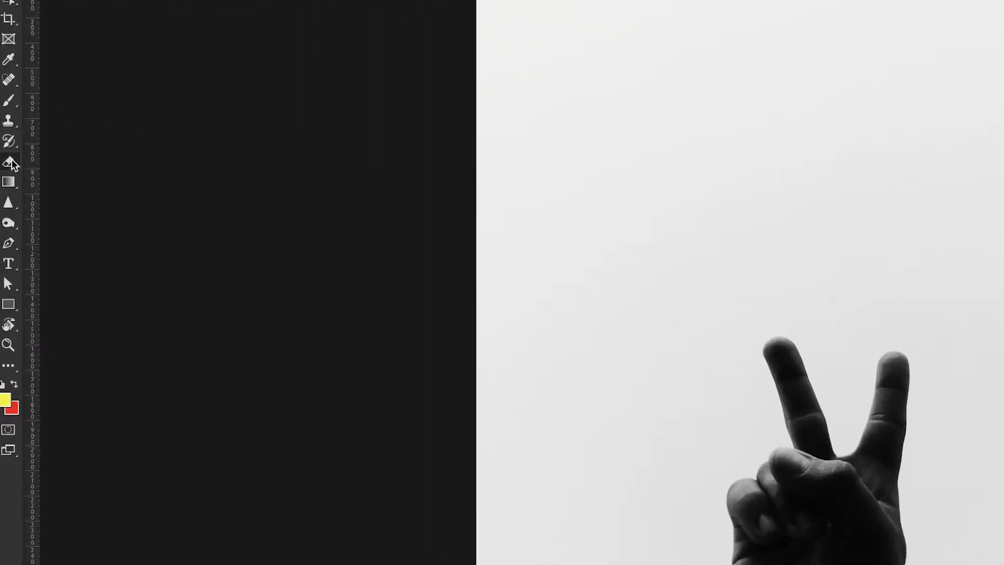
Erase a zigzag through the hand on Layer 0 with the Eraser tool and show the sunset layer beneath
right_click(13, 164)
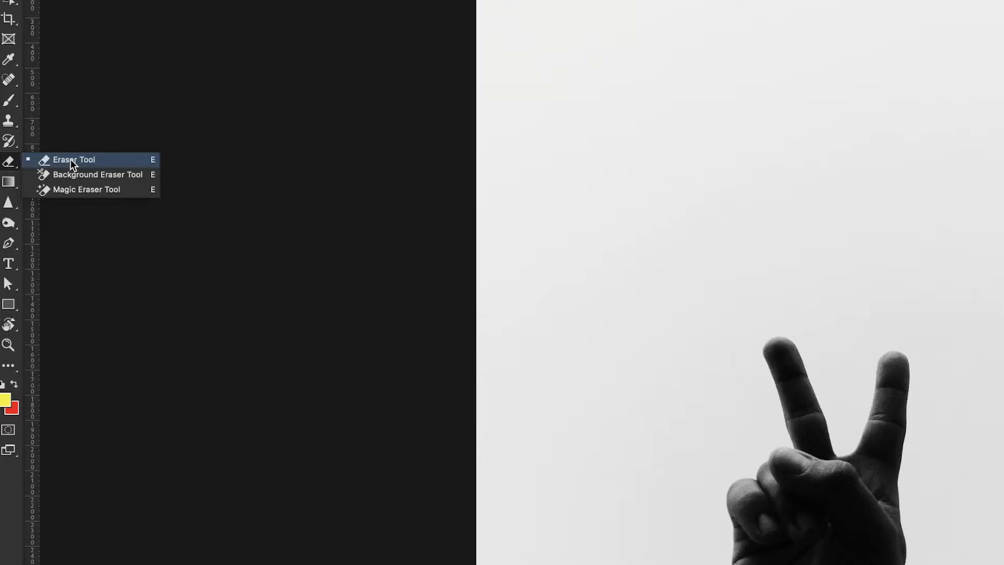
left_click(70, 159)
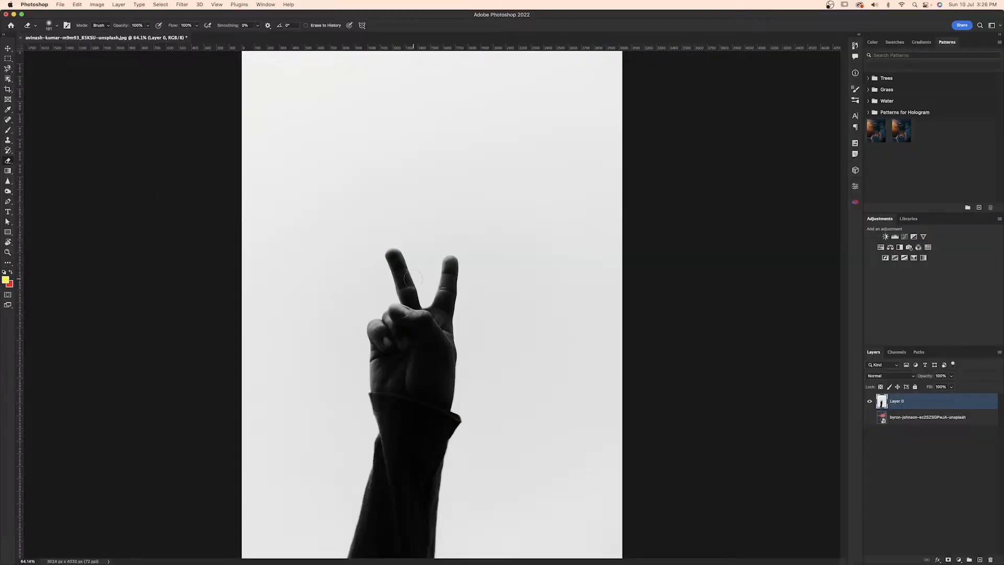
mouse_move(451, 246)
left_mouse_down()
mouse_move(364, 238)
mouse_move(310, 250)
mouse_move(490, 269)
mouse_move(324, 292)
mouse_move(453, 367)
mouse_move(358, 378)
mouse_move(475, 416)
mouse_move(347, 417)
left_mouse_up()
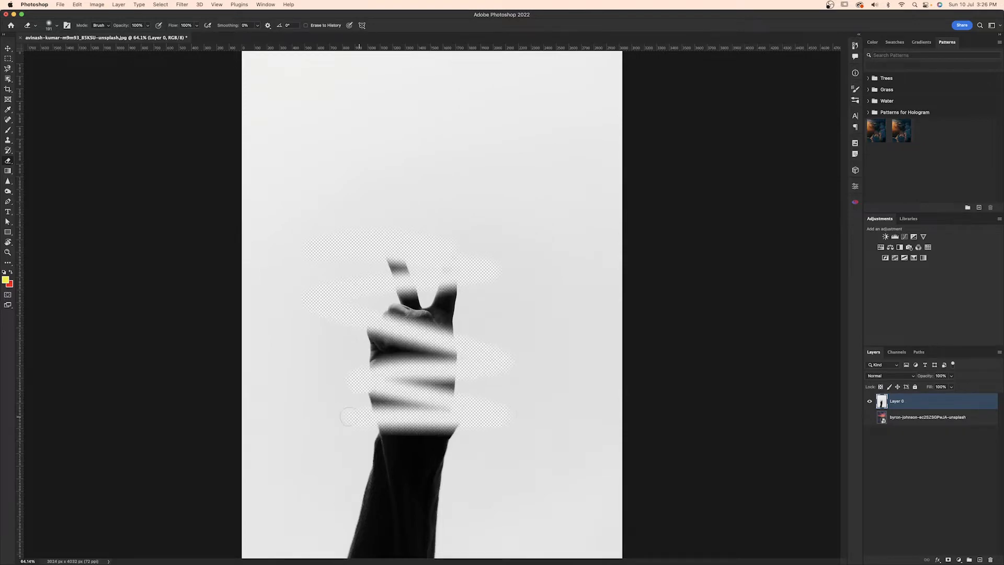
scroll(374, 379, "up", 5)
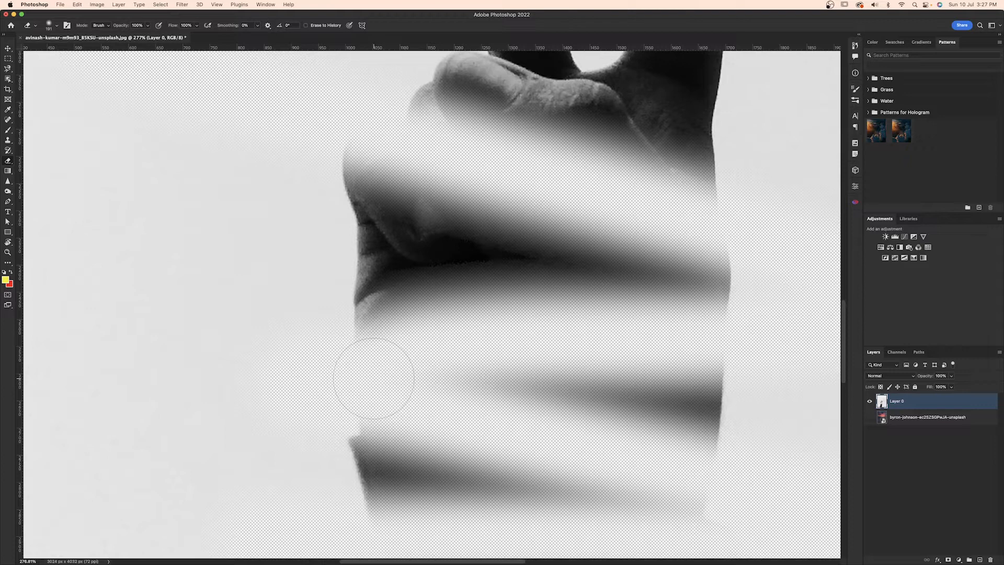
key("super+0")
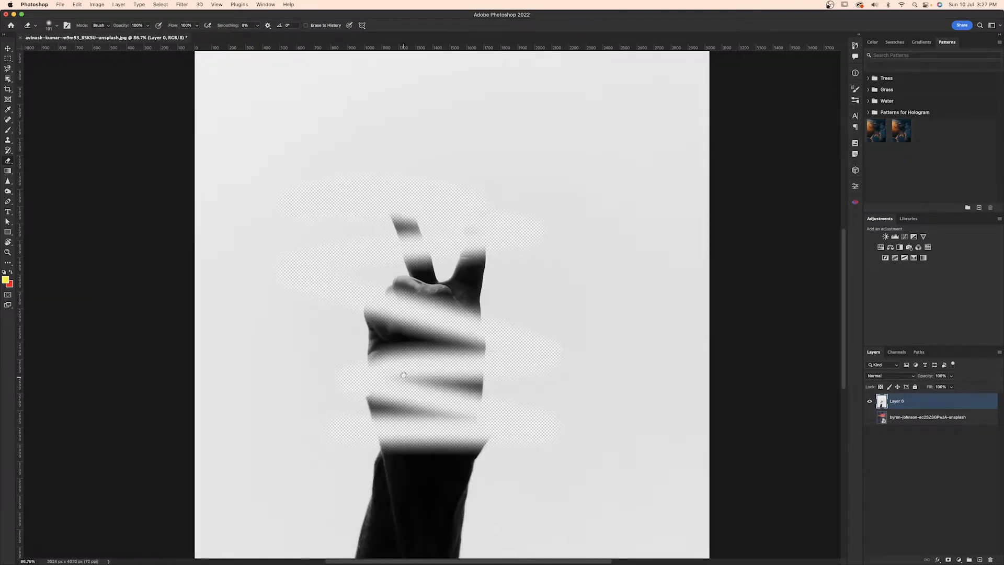
left_click(868, 418)
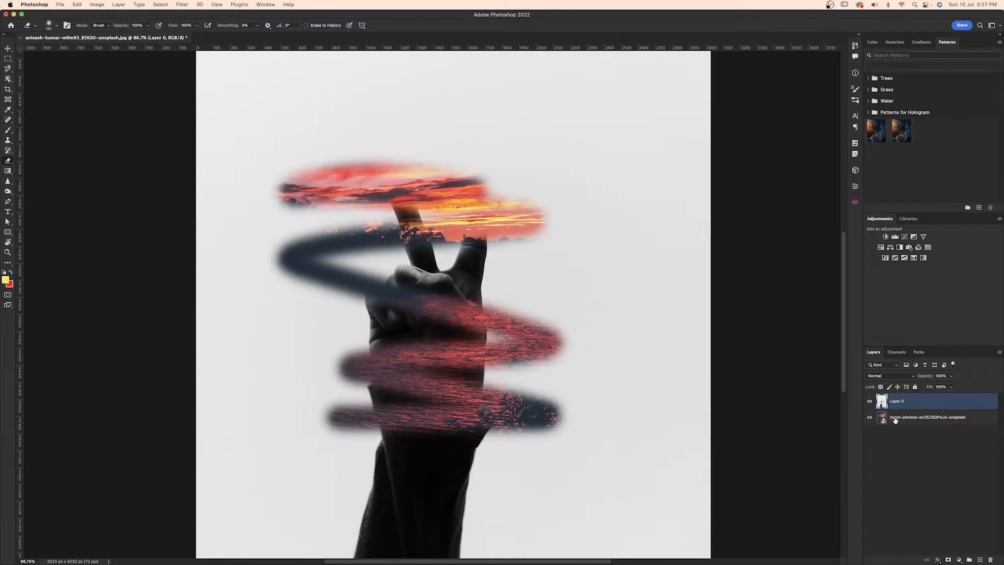
Erase the upper background of Layer 0 and add more zigzag strokes across its lower part
scroll(369, 197, "down", 5)
mouse_move(334, 167)
left_mouse_down()
mouse_move(491, 279)
mouse_move(366, 295)
mouse_move(486, 314)
mouse_move(416, 354)
left_mouse_up()
mouse_move(501, 352)
left_mouse_down()
mouse_move(331, 359)
mouse_move(503, 386)
mouse_move(366, 401)
left_mouse_up()
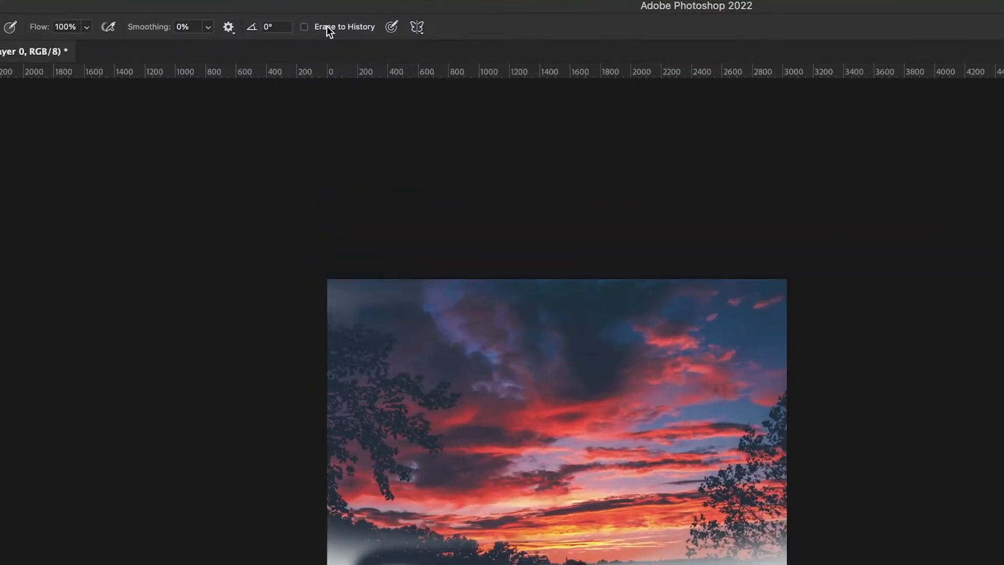
Enable Erase to History and brush over Layer 0 to restore the erased parts of the hand photo
left_click(326, 26)
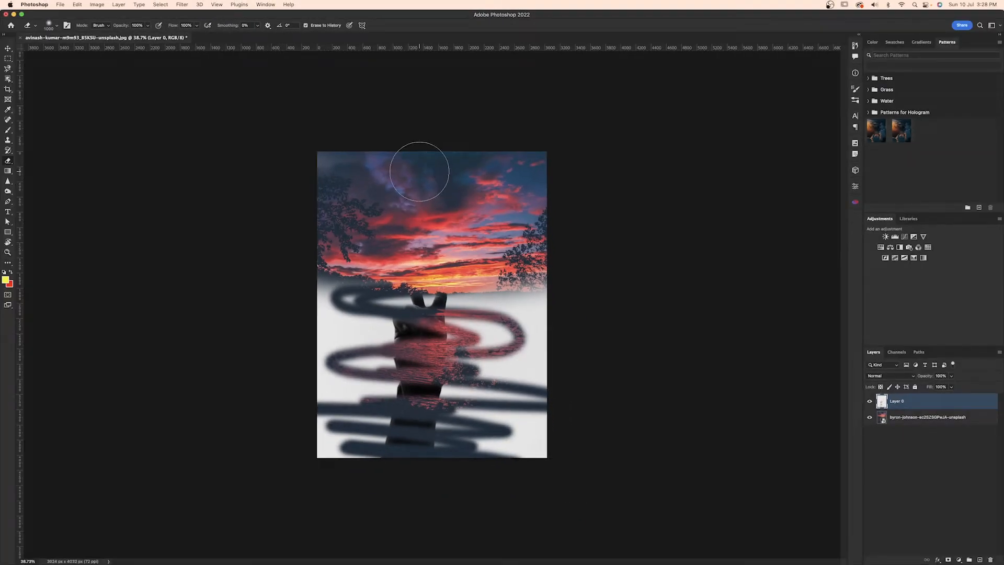
mouse_move(419, 171)
left_mouse_down()
mouse_move(264, 162)
mouse_move(706, 195)
mouse_move(242, 183)
mouse_move(645, 214)
mouse_move(237, 242)
mouse_move(632, 282)
mouse_move(444, 309)
mouse_move(558, 332)
mouse_move(254, 345)
mouse_move(690, 388)
mouse_move(278, 417)
mouse_move(674, 460)
mouse_move(309, 417)
mouse_move(668, 395)
mouse_move(704, 325)
mouse_move(475, 294)
mouse_move(340, 168)
left_mouse_up()
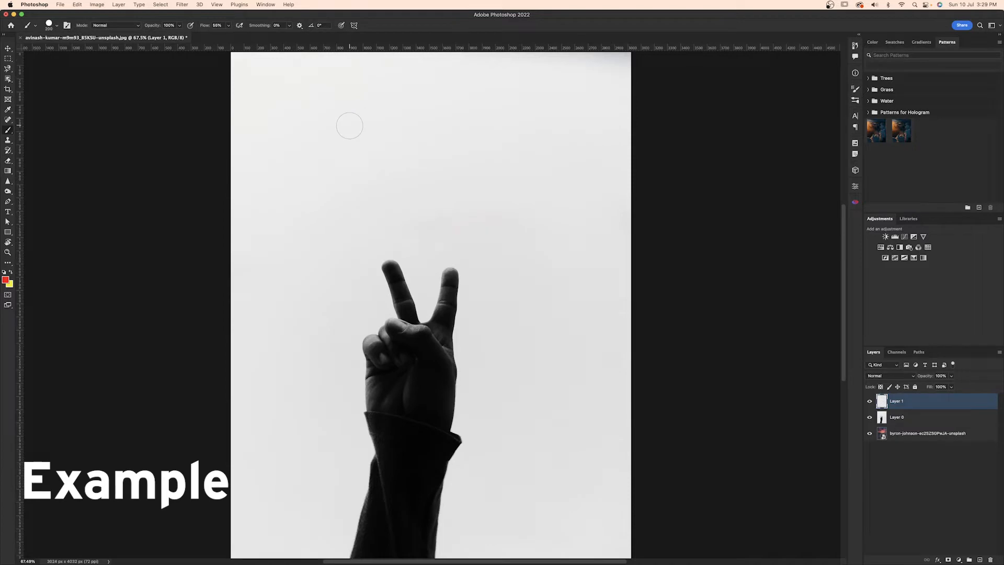
Paint two winding red brush strokes on Layer 1 over the hand photo
mouse_move(290, 112)
left_mouse_down()
mouse_move(311, 111)
mouse_move(289, 174)
mouse_move(395, 266)
mouse_move(442, 334)
left_mouse_up()
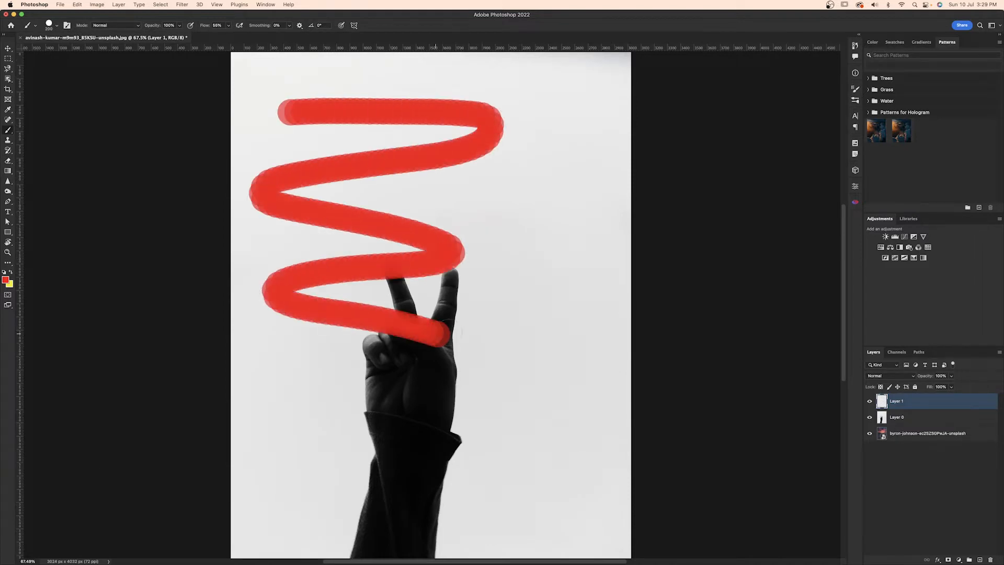
mouse_move(435, 201)
left_mouse_down()
mouse_move(502, 205)
mouse_move(471, 289)
mouse_move(516, 331)
mouse_move(462, 389)
mouse_move(658, 510)
mouse_move(726, 493)
left_mouse_up()
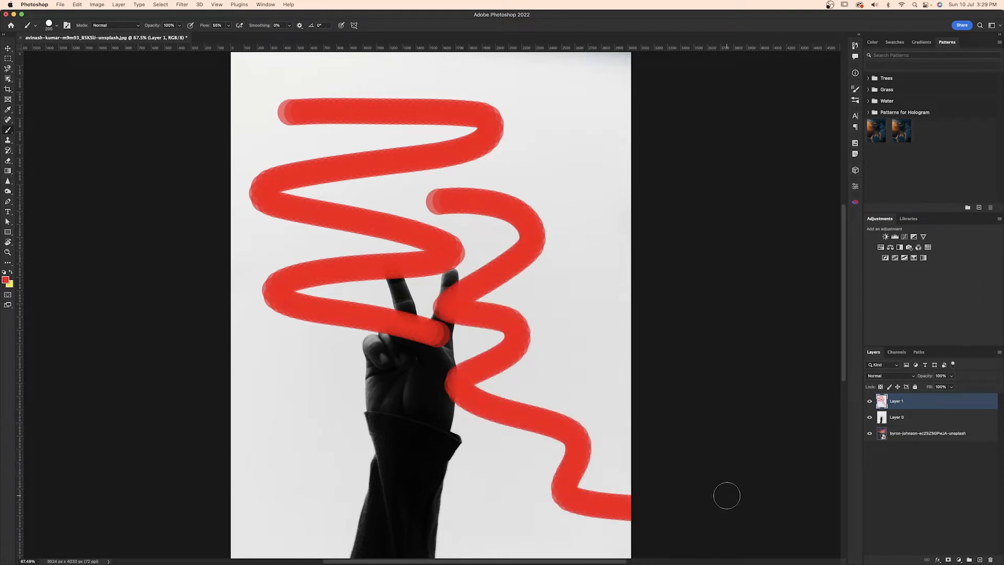
Erase the red brush strokes from Layer 1 with the Eraser tool at a reduced brush size
left_click(8, 161)
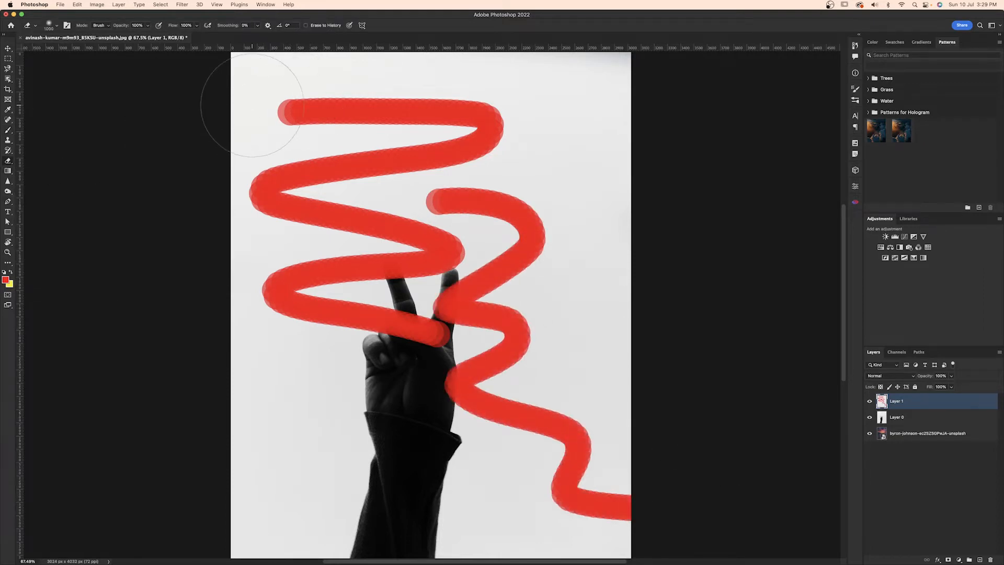
key("bracketleft")
key("bracketleft")
key("bracketleft")
key("bracketleft")
mouse_move(256, 108)
left_mouse_down()
mouse_move(552, 120)
mouse_move(391, 166)
mouse_move(179, 206)
mouse_move(482, 138)
mouse_move(186, 118)
mouse_move(485, 114)
mouse_move(427, 150)
mouse_move(454, 172)
mouse_move(294, 198)
mouse_move(411, 213)
mouse_move(236, 200)
mouse_move(524, 268)
mouse_move(340, 275)
mouse_move(285, 262)
mouse_move(211, 308)
mouse_move(418, 316)
mouse_move(520, 308)
mouse_move(131, 285)
mouse_move(301, 270)
mouse_move(550, 214)
mouse_move(653, 321)
mouse_move(509, 324)
mouse_move(178, 297)
mouse_move(488, 324)
mouse_move(728, 390)
mouse_move(533, 432)
mouse_move(391, 361)
mouse_move(381, 366)
mouse_move(449, 371)
mouse_move(616, 484)
mouse_move(572, 492)
mouse_move(571, 473)
mouse_move(600, 516)
mouse_move(539, 409)
left_mouse_up()
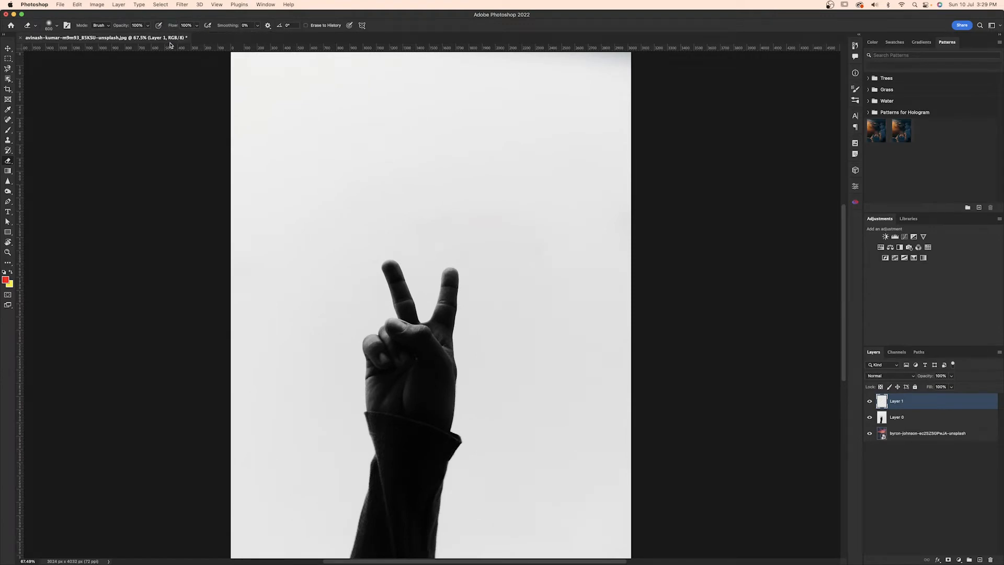
Switch to the Background Eraser tool and delete Layer 1
scroll(248, 108, "down", 2)
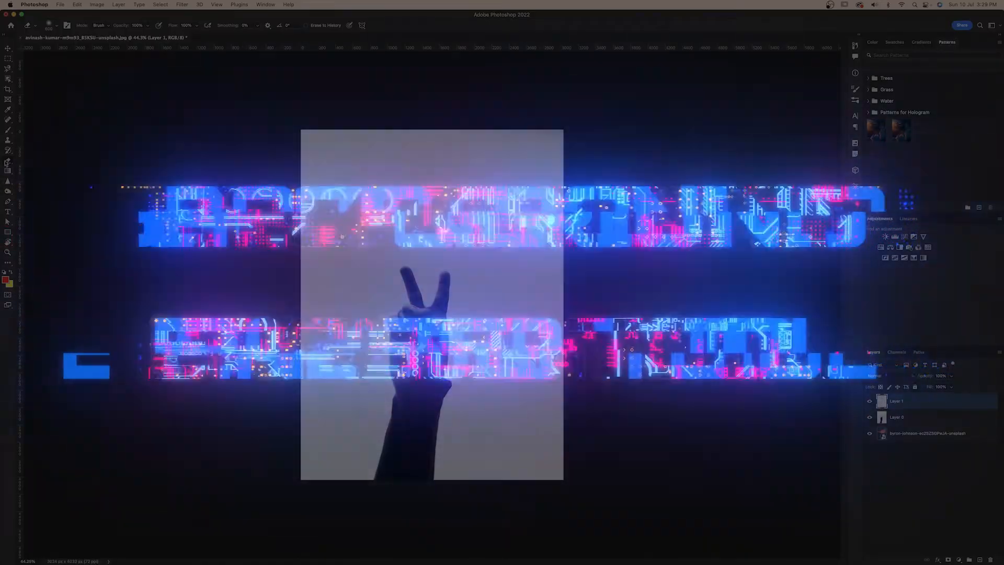
right_click(9, 162)
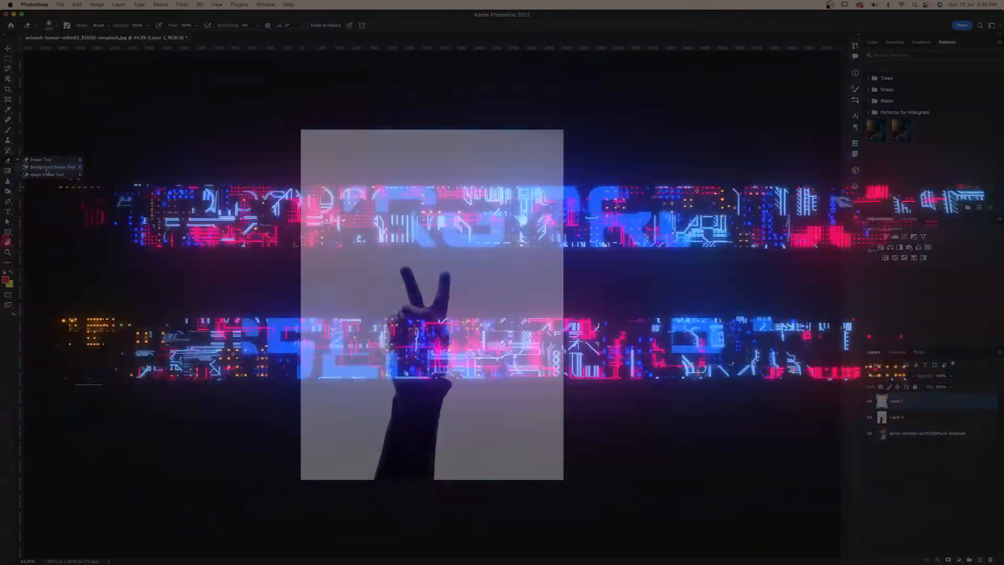
left_click(46, 167)
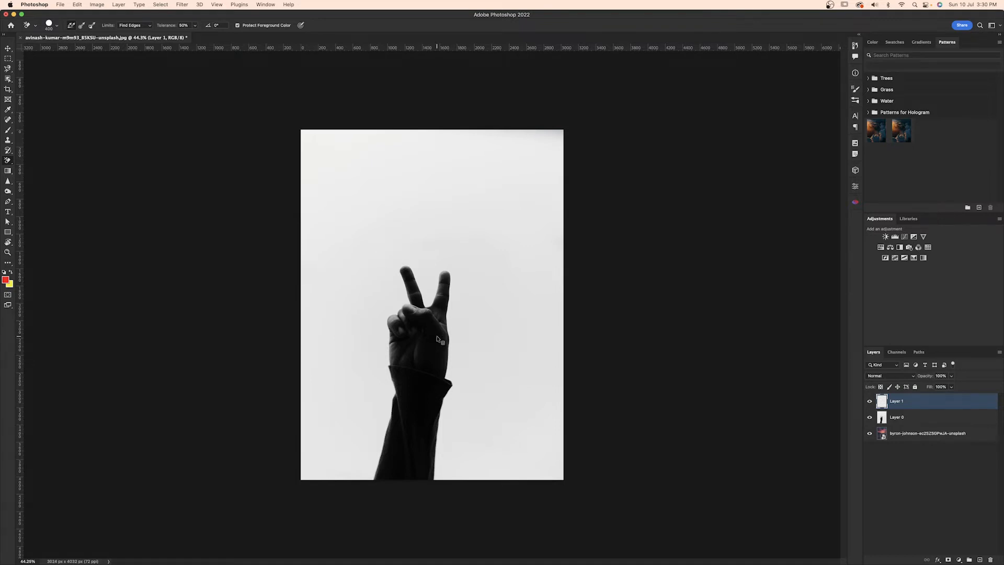
scroll(437, 336, "up", 2)
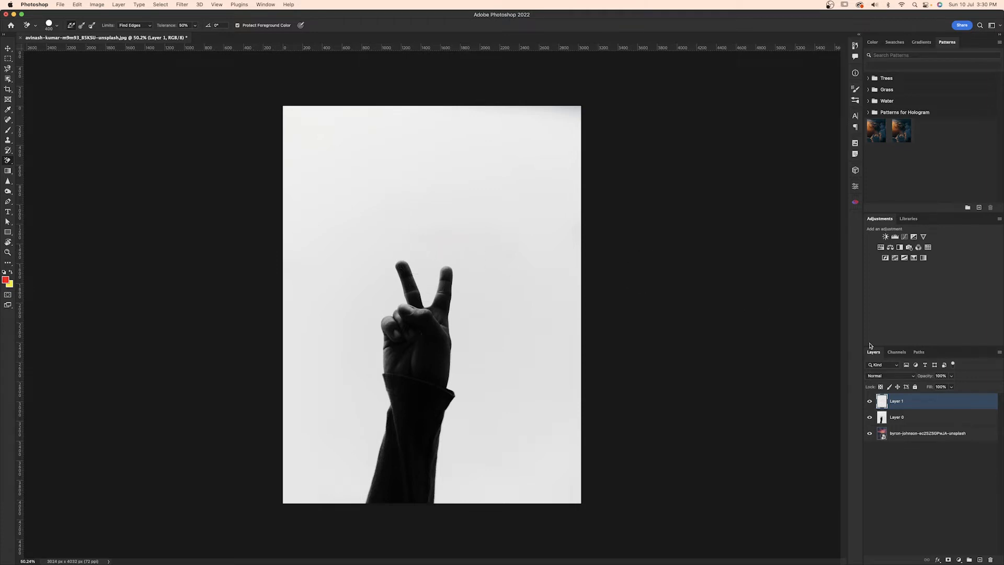
key("Delete")
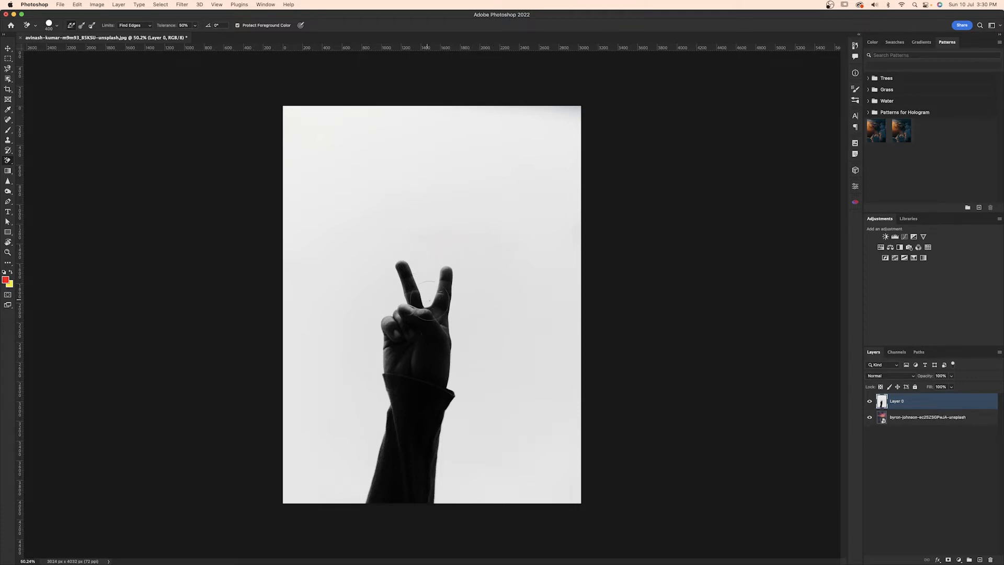
Erase the light background on Layer 0 between and around the fingers and down the arm's left side with the Background Eraser
left_click_drag(426, 306, 421, 259)
left_click(420, 247)
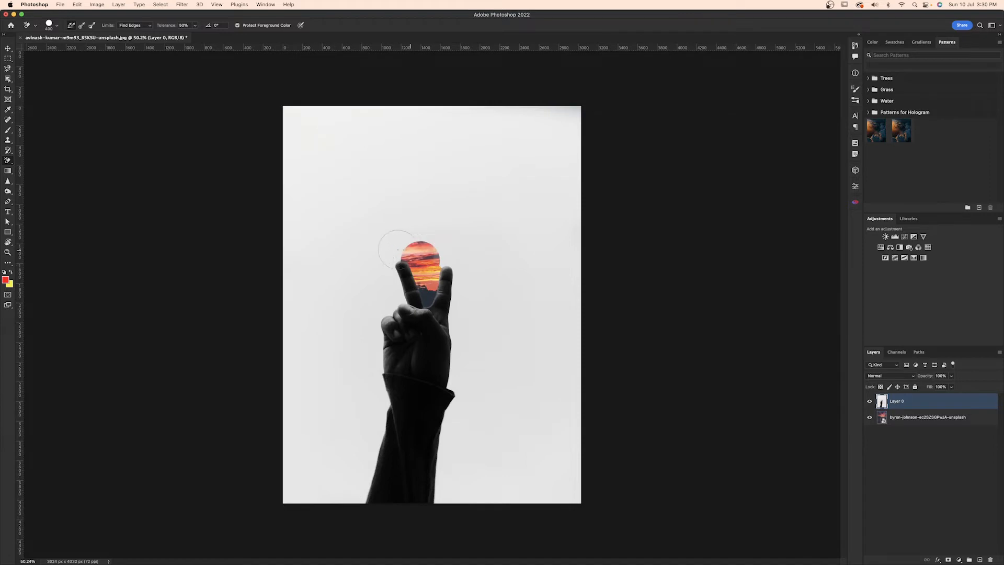
left_click(395, 250)
left_click(375, 265)
left_click(390, 289)
mouse_move(390, 294)
left_mouse_down()
mouse_move(375, 307)
mouse_move(337, 494)
left_mouse_up()
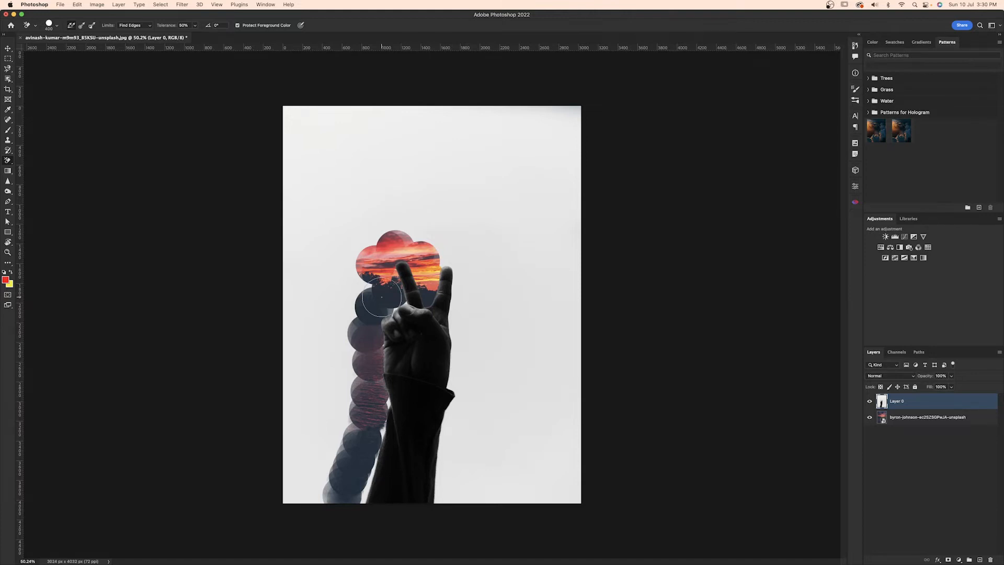
Set the Background Eraser limits to Contiguous and erase the light background left of the forearm
scroll(382, 296, "up", 2)
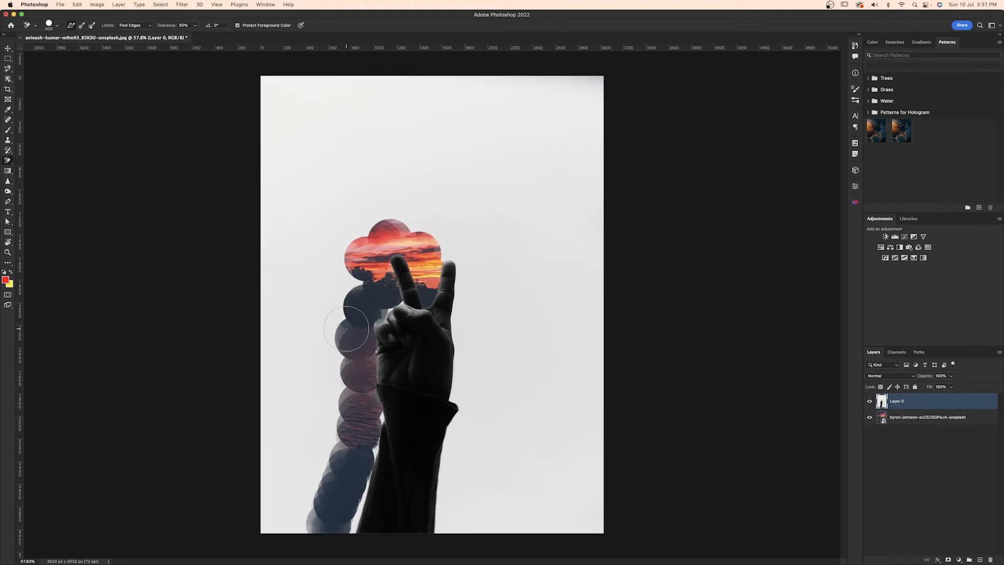
left_click(134, 25)
left_click(134, 25)
mouse_move(363, 487)
left_mouse_down()
mouse_move(359, 522)
mouse_move(370, 465)
left_mouse_up()
left_click_drag(359, 502, 371, 420)
mouse_move(371, 409)
left_mouse_down()
mouse_move(340, 381)
mouse_move(262, 520)
mouse_move(314, 514)
mouse_move(326, 489)
mouse_move(293, 397)
left_mouse_up()
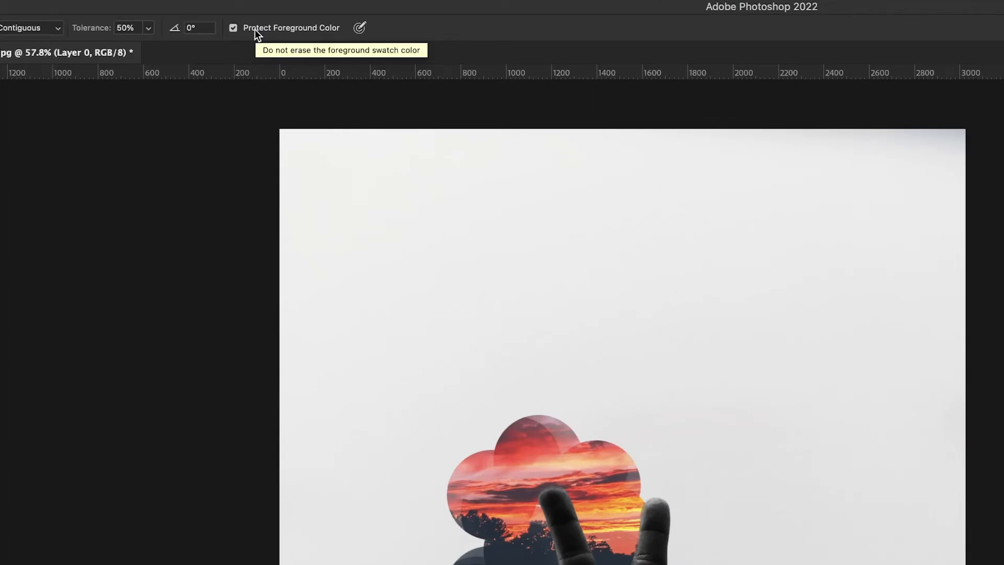
Turn off Protect Foreground Color and erase the background along the right side of the hand and the forearm's left edge
left_click(257, 32)
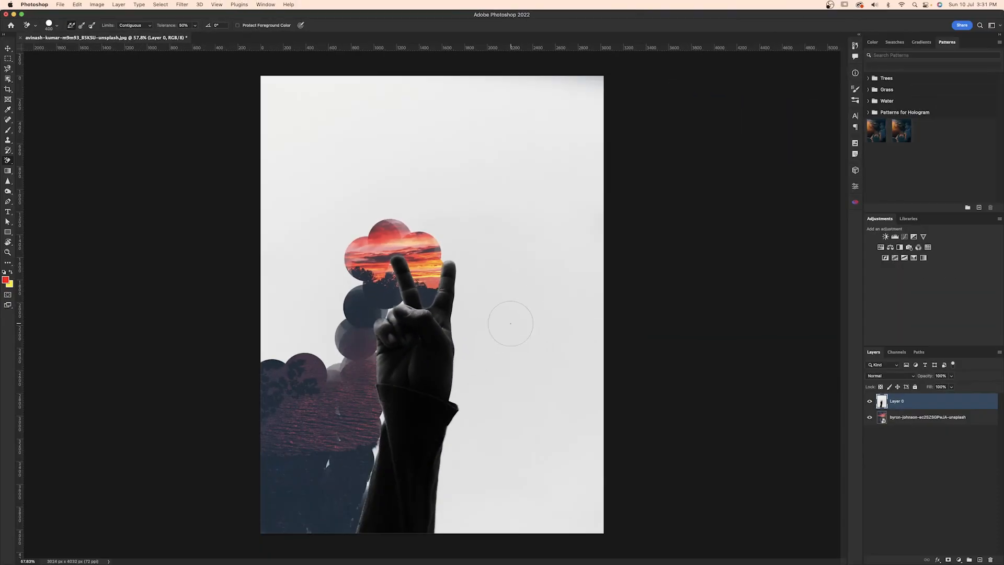
mouse_move(466, 300)
left_mouse_down()
mouse_move(464, 415)
mouse_move(444, 525)
left_mouse_up()
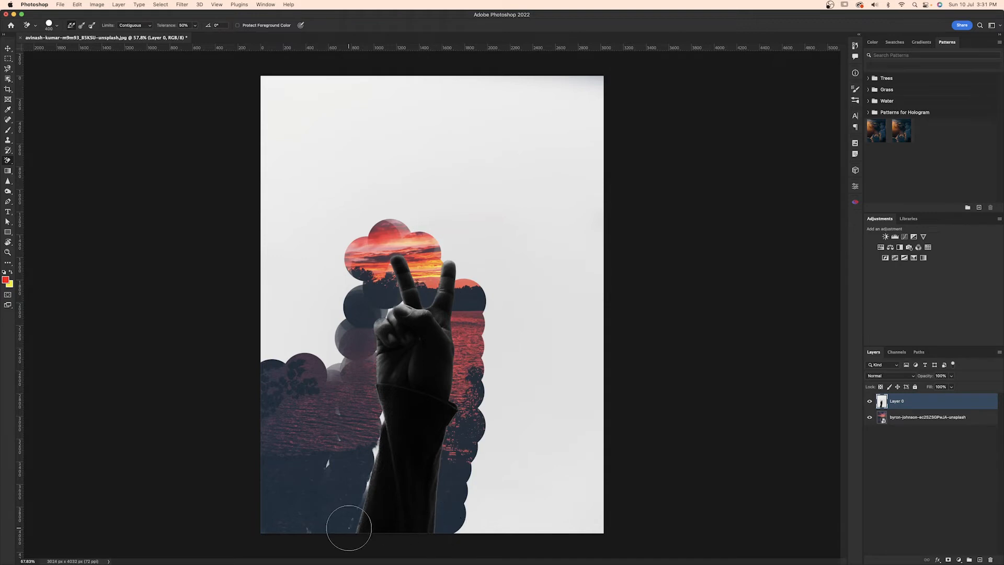
mouse_move(373, 452)
left_mouse_down()
mouse_move(382, 413)
mouse_move(352, 533)
left_mouse_up()
Undo the Background Eraser strokes on Layer 0
key("super+z")
key("super+z")
key("super+z")
key("super+z")
key("super+z")
key("super+z")
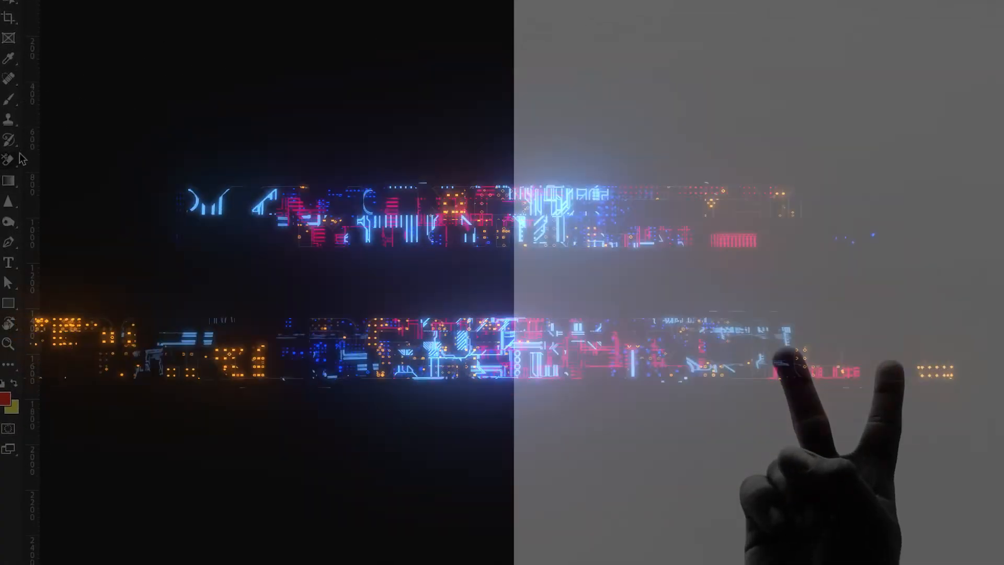
Erase the whole light background around the hand on Layer 0 with the Magic Eraser tool
right_click(8, 161)
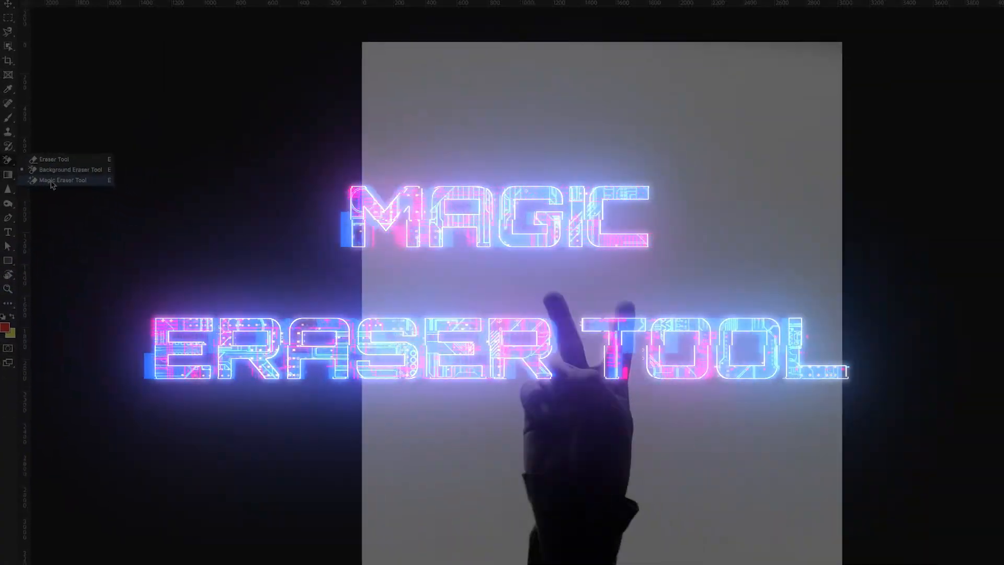
left_click(70, 189)
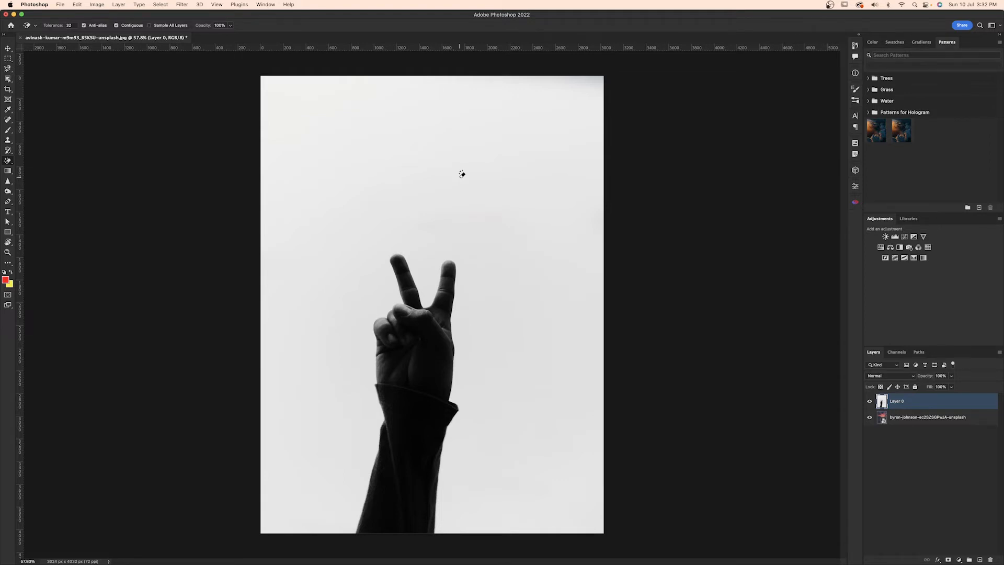
left_click(462, 174)
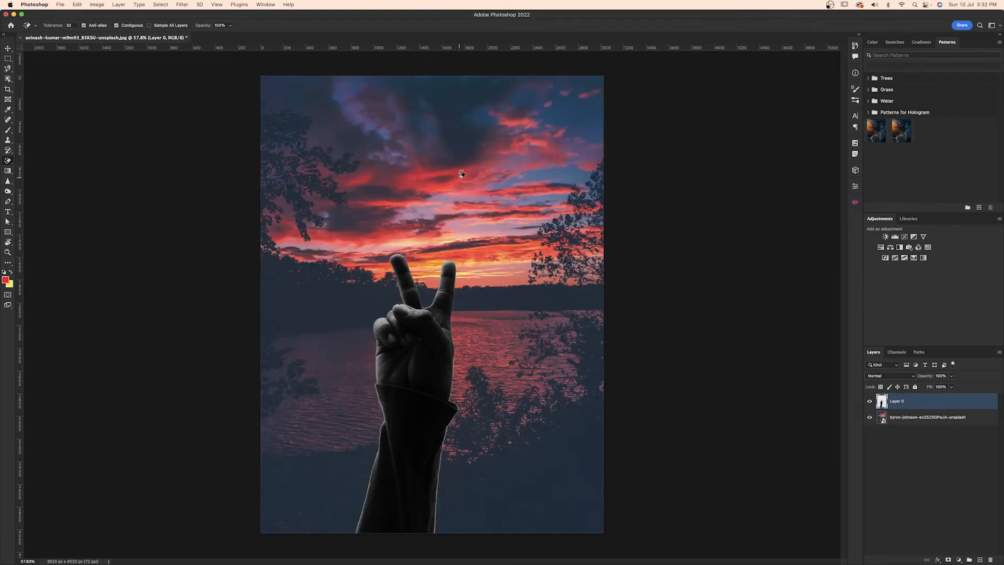
key("super+z")
left_click(461, 174)
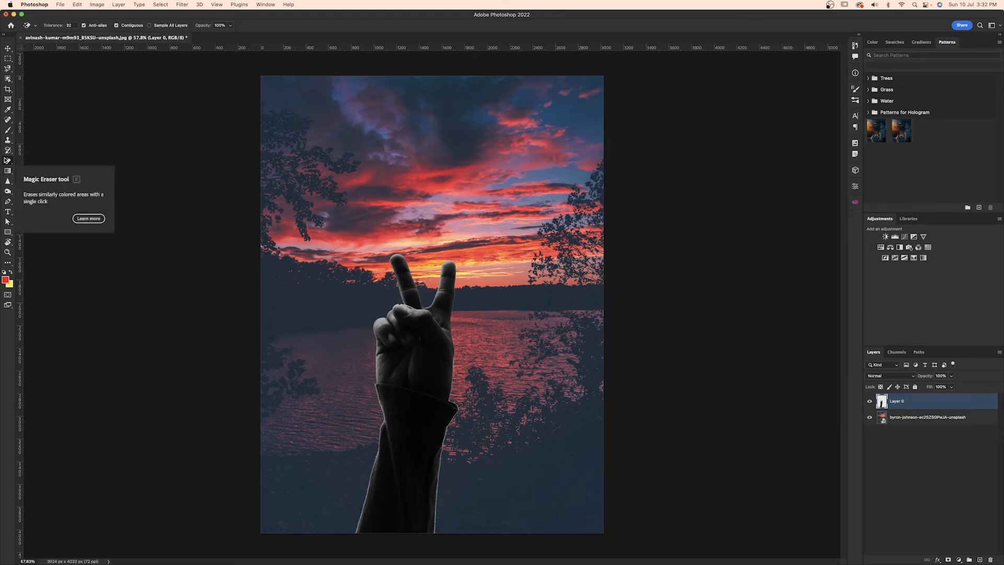
right_click(7, 160)
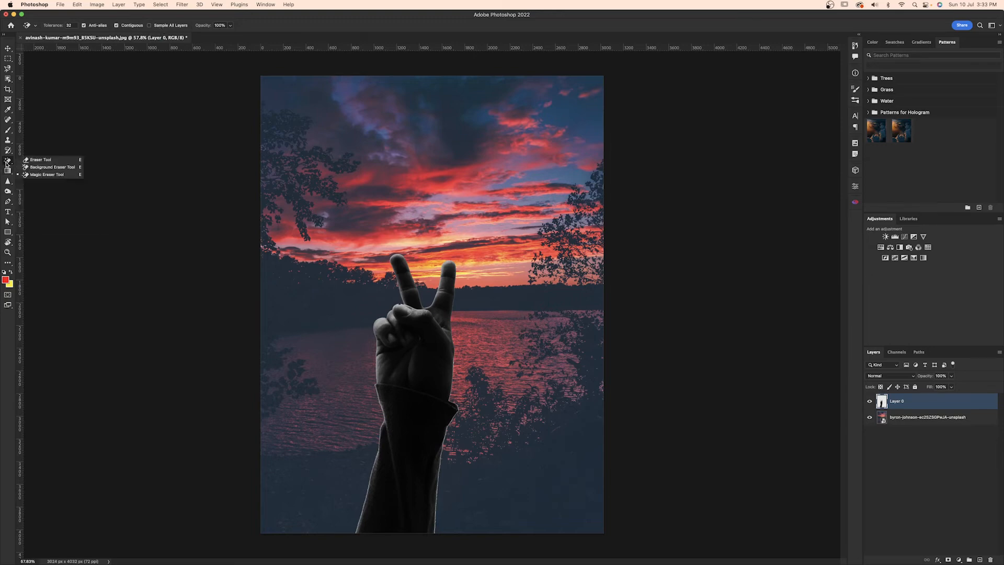
left_click(40, 160)
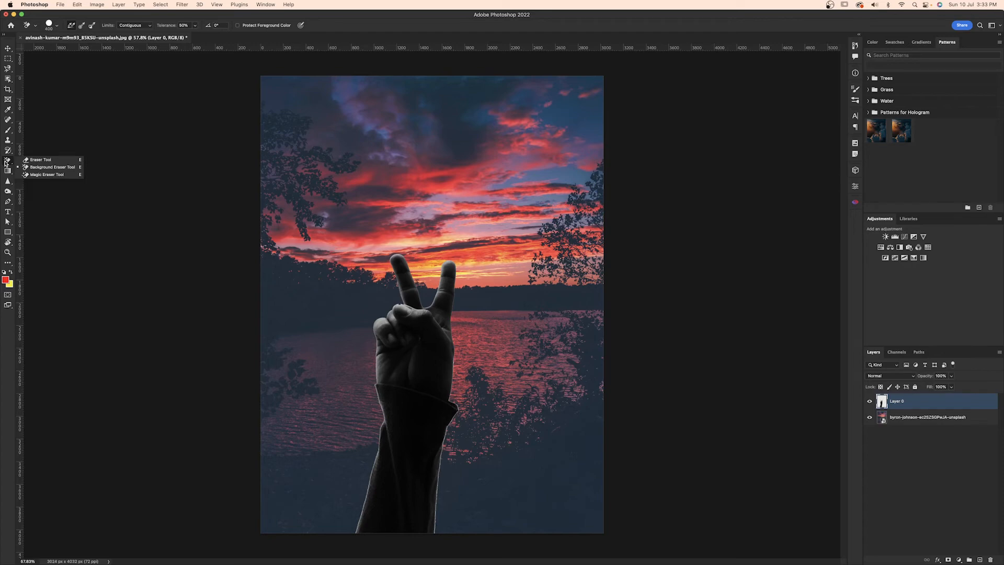
left_click(77, 175)
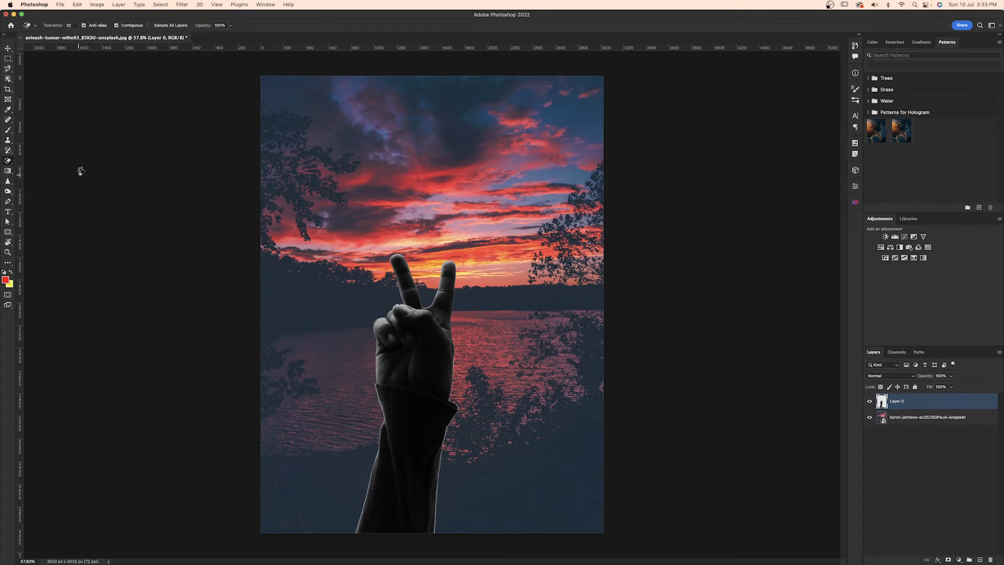